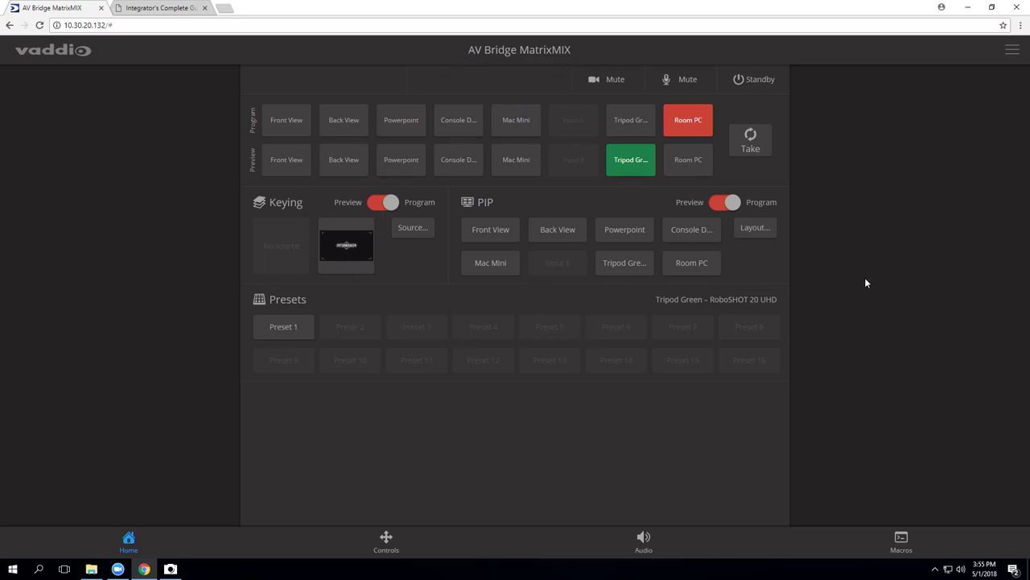
Step: Log in to the switcher's admin interface with the admin account and its stored password
left_click(1012, 49)
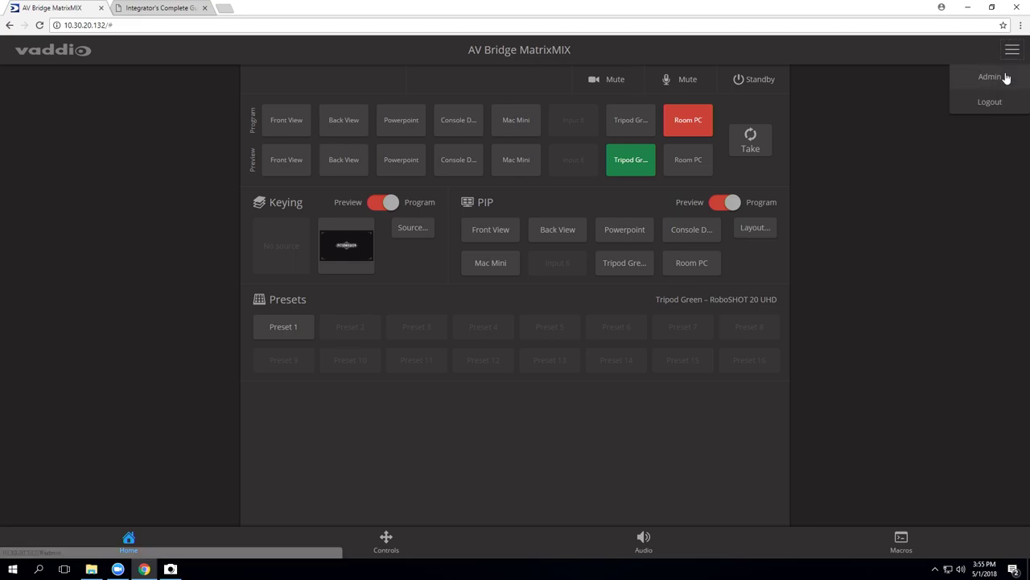
left_click(990, 77)
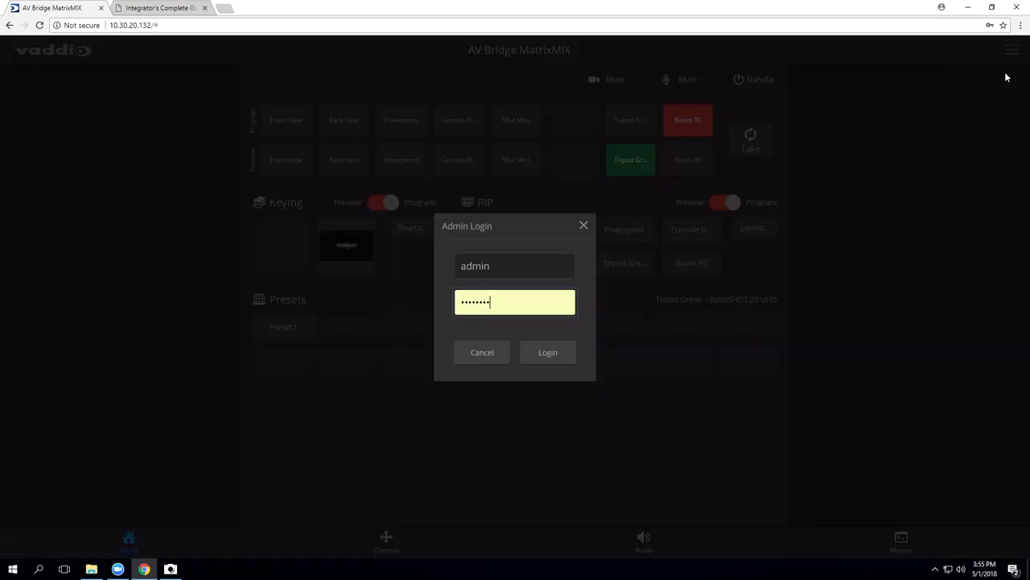
key("Return")
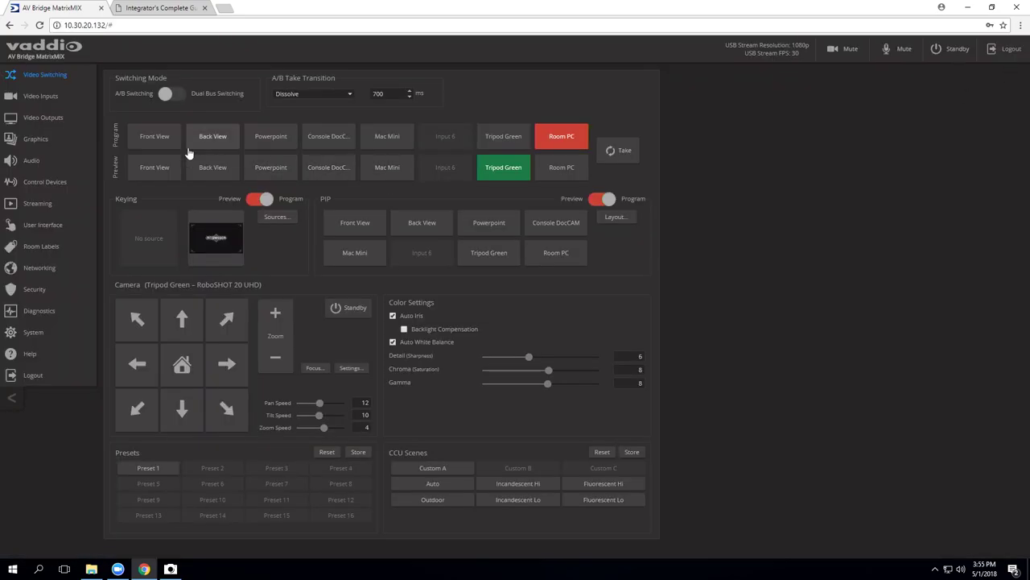
Step: Open the "Presaved PIP layout" macro in the control device settings and run a test of it
left_click(64, 190)
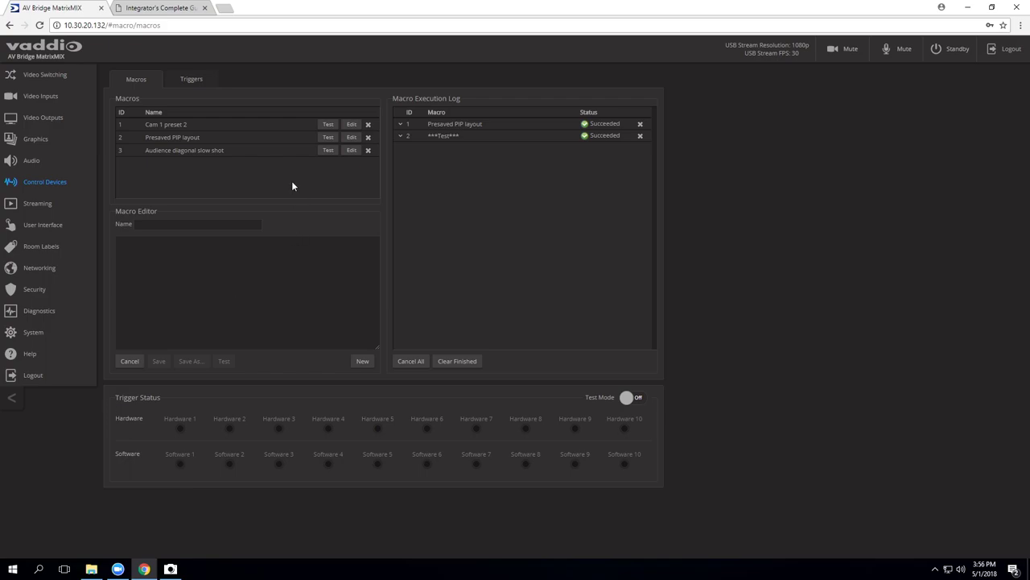
left_click(171, 142)
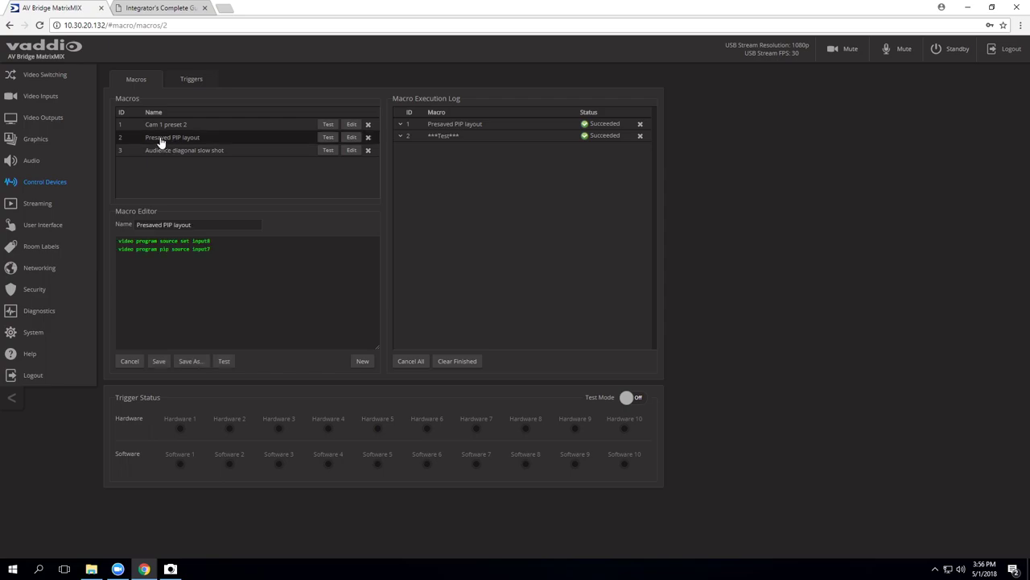
left_click(329, 143)
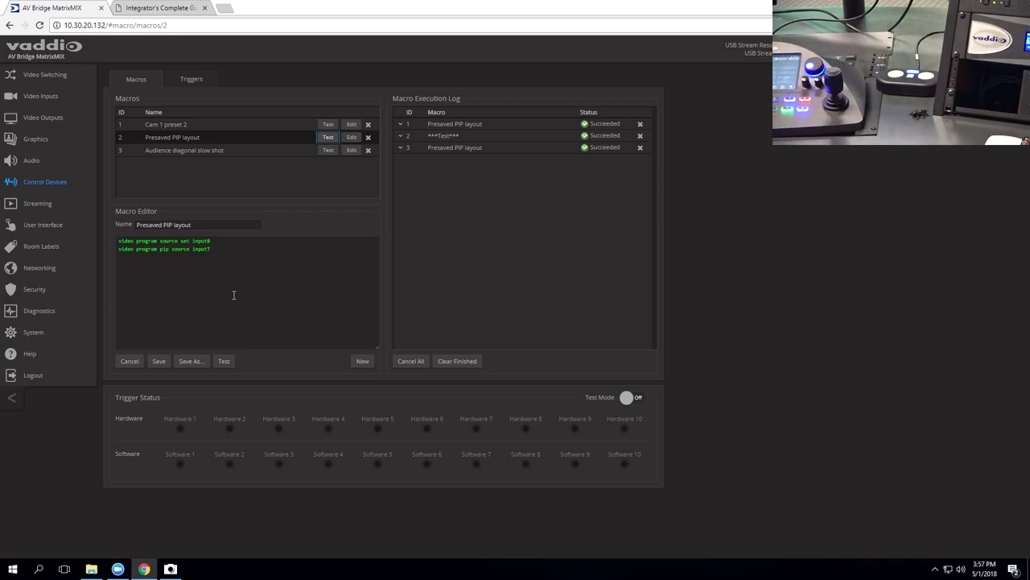
Step: Examine the Telnet Serial Command API overview and the audio commands in the Integrator's Complete Guide
left_click(162, 7)
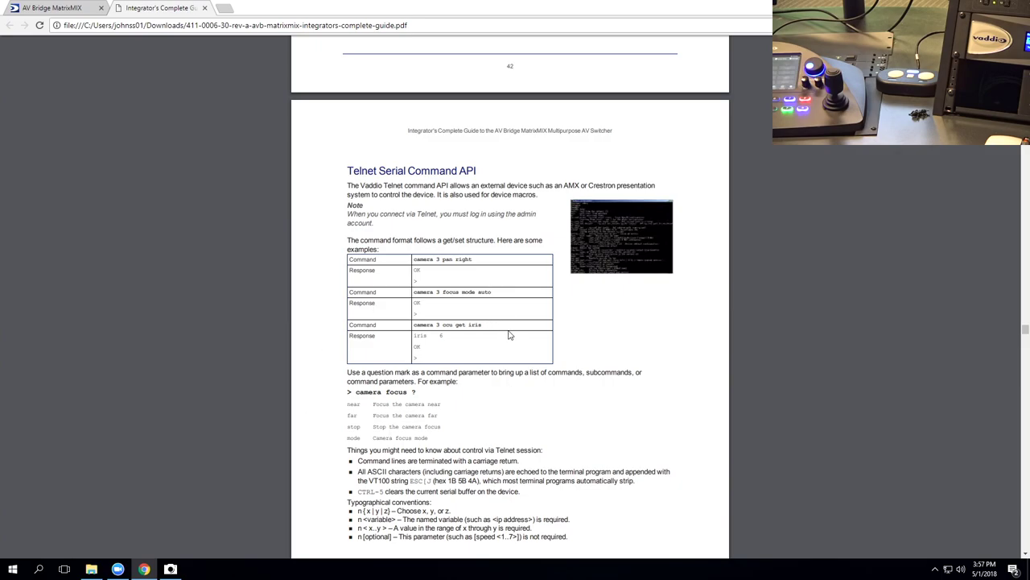
scroll(594, 366, "down", 1)
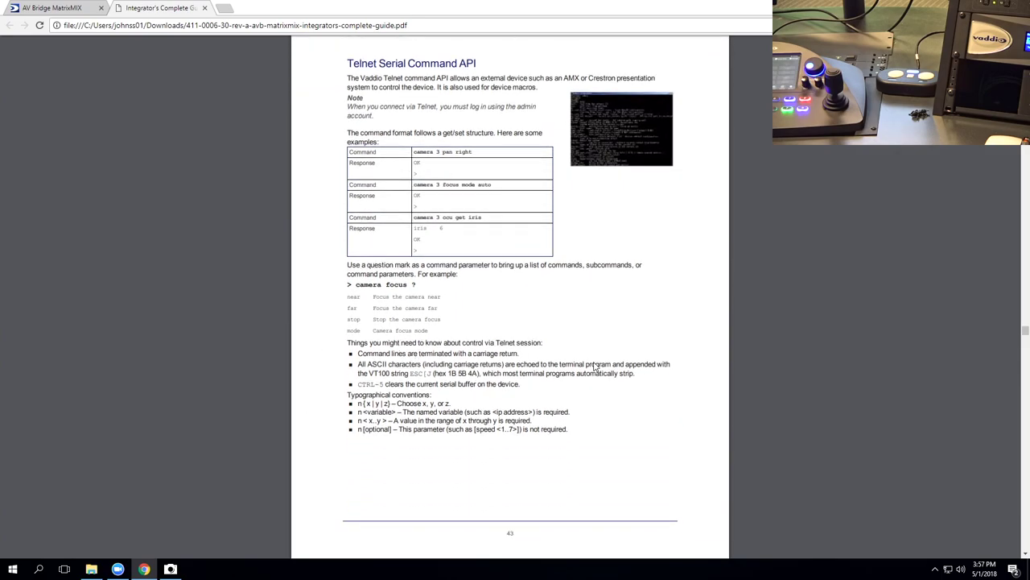
scroll(610, 378, "down", 5)
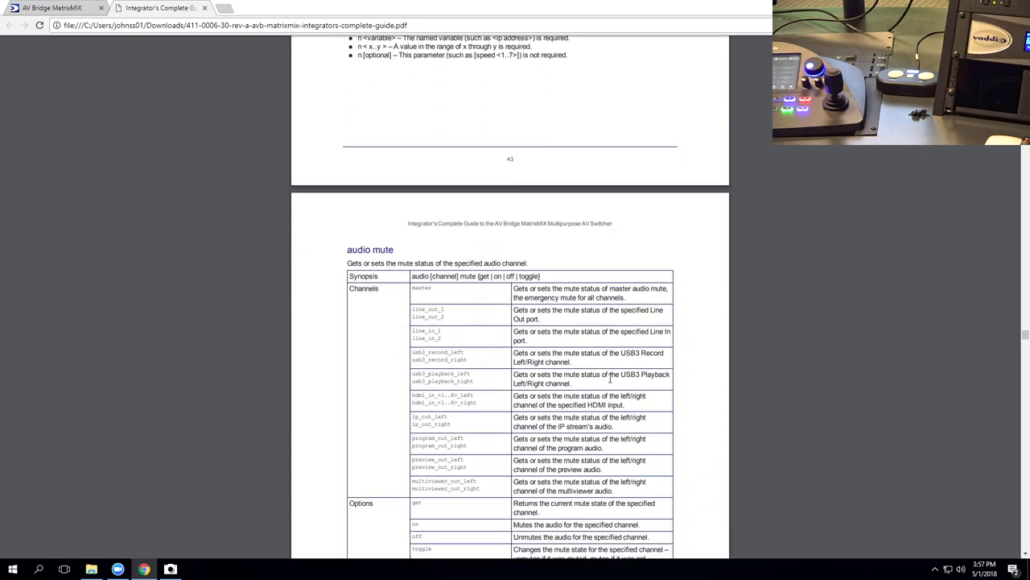
scroll(480, 363, "down", 3)
scroll(445, 151, "up", 2)
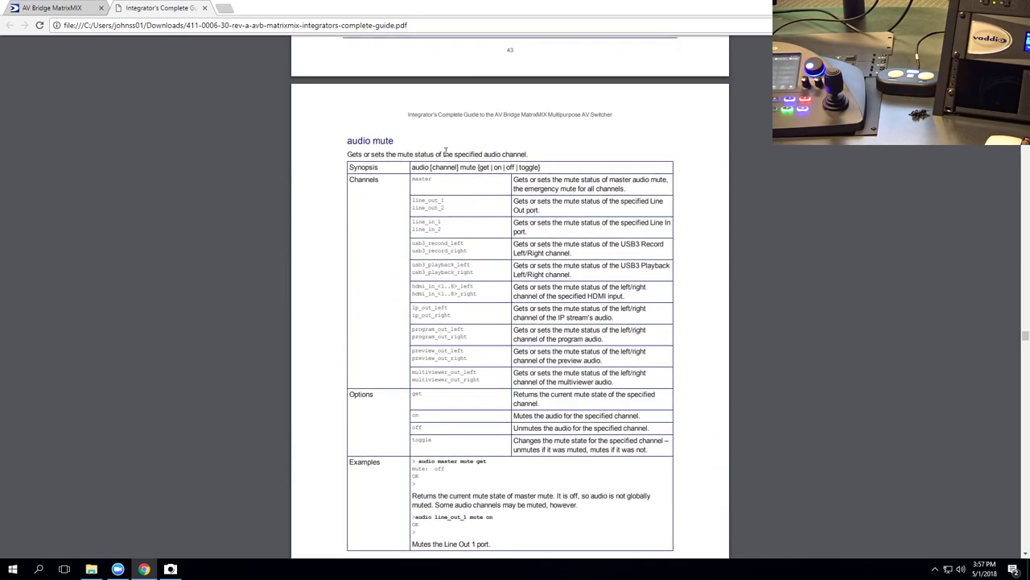
scroll(448, 384, "down", 9)
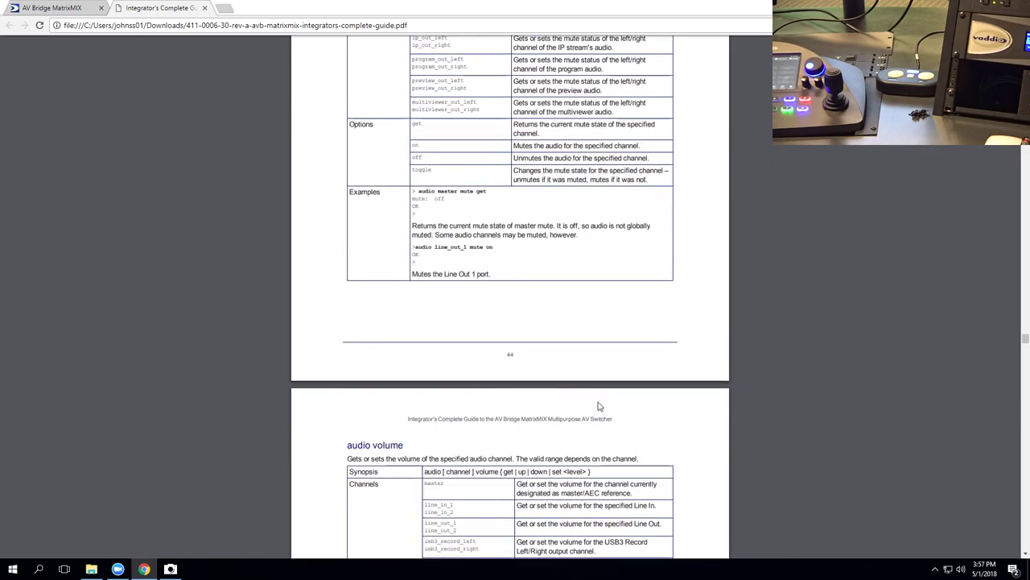
scroll(598, 406, "down", 16)
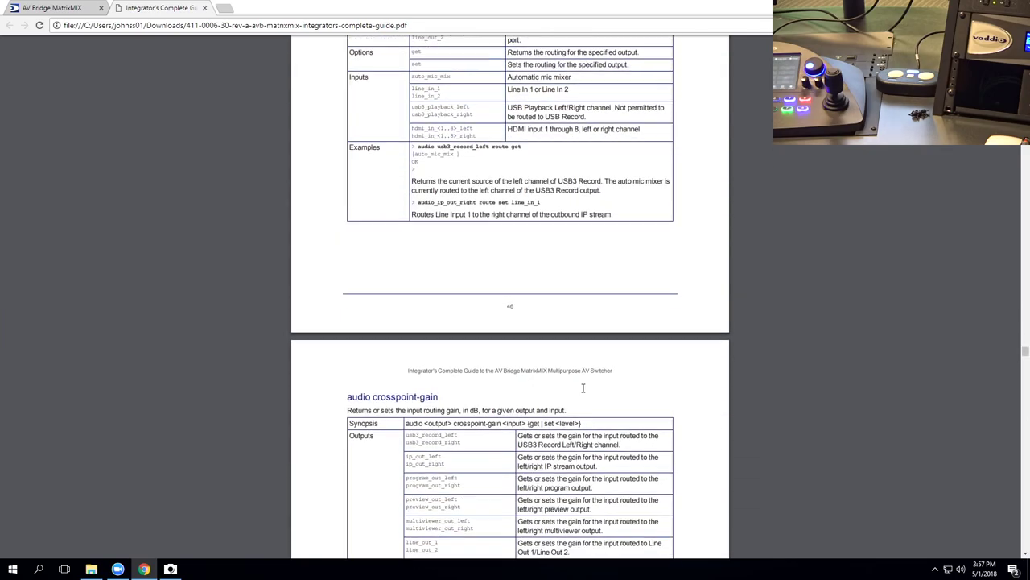
Step: Examine the camera home, pan, tilt, zoom and focus commands in the guide
scroll(583, 387, "down", 11)
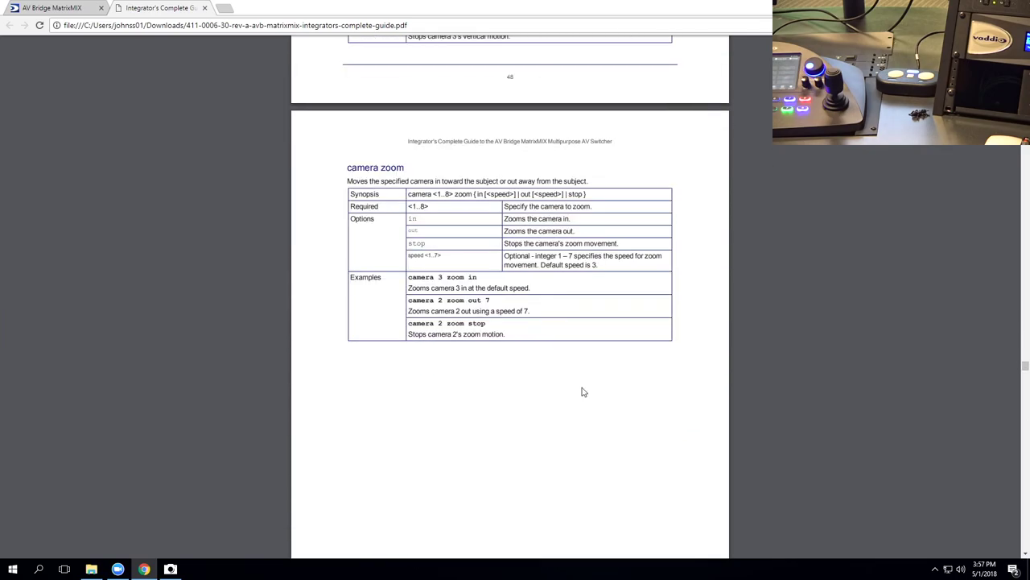
scroll(583, 392, "up", 3)
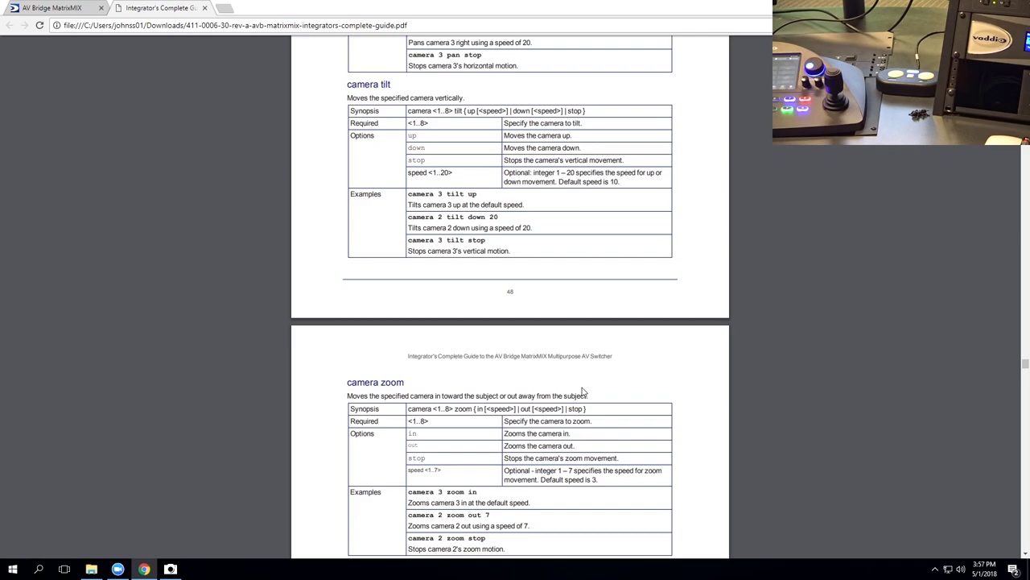
scroll(584, 392, "up", 4)
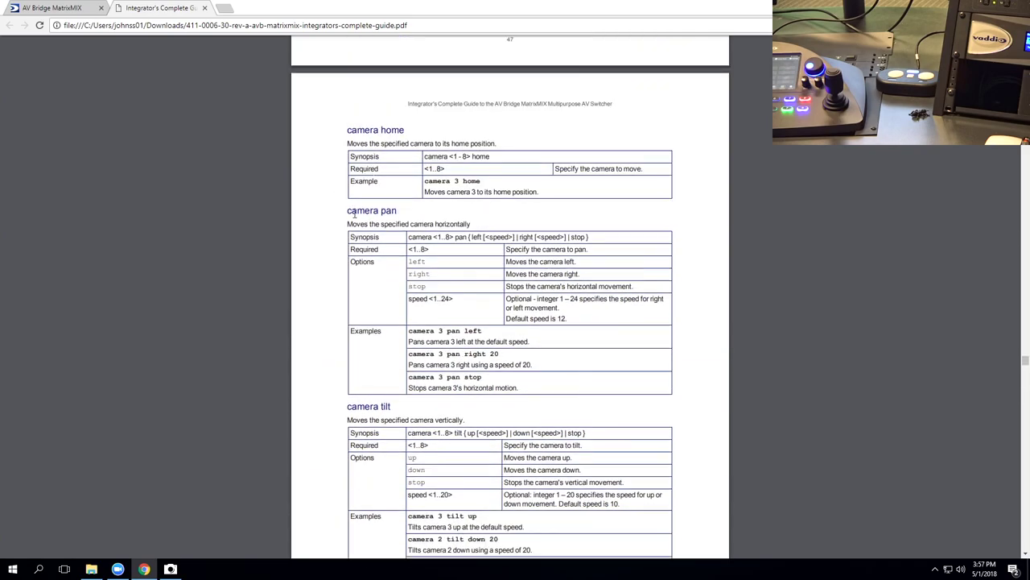
scroll(463, 404, "down", 3)
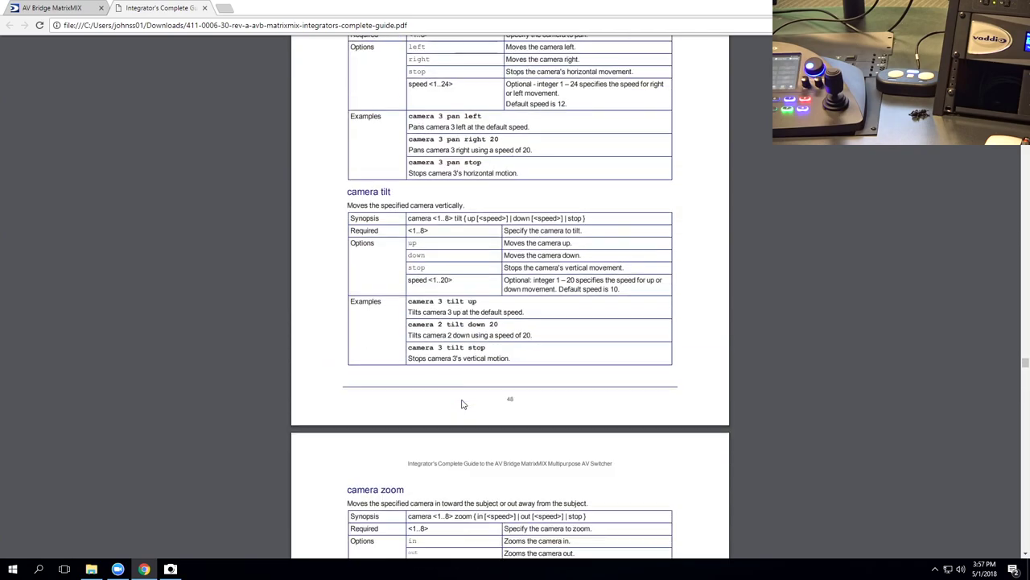
scroll(463, 404, "down", 13)
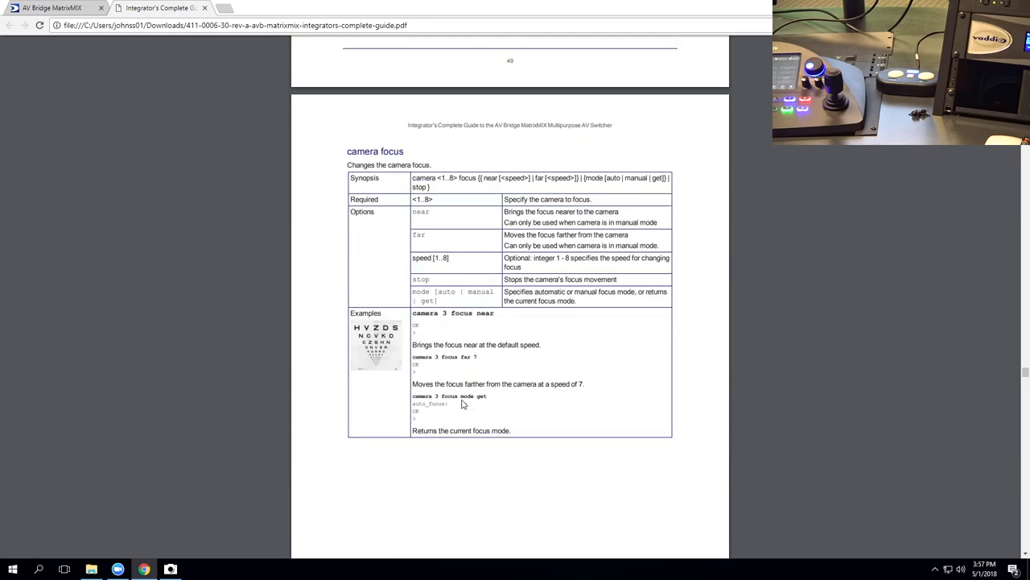
Step: Examine the camera preset and camera ccu get commands in the guide
scroll(463, 404, "down", 9)
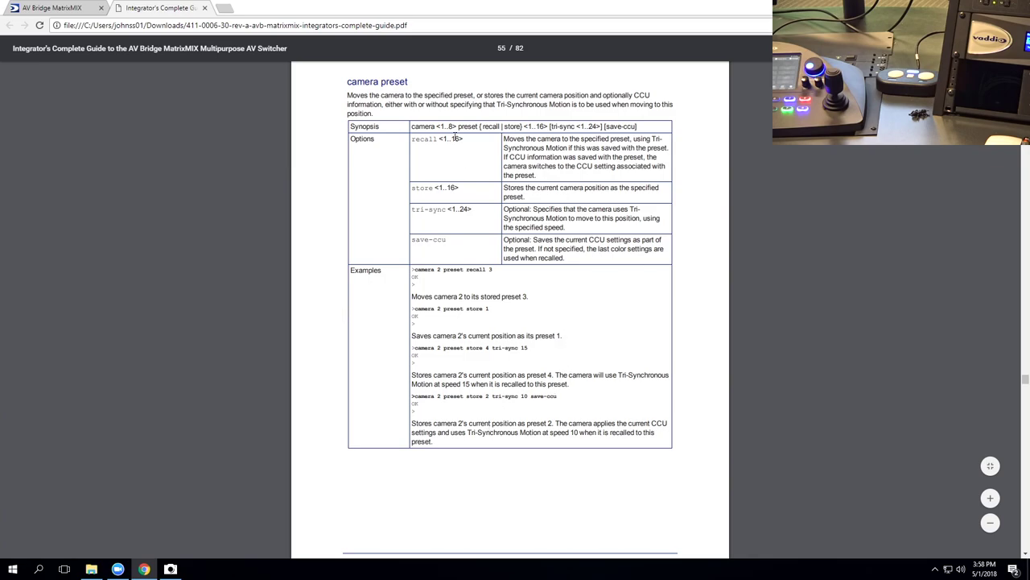
scroll(467, 352, "down", 6)
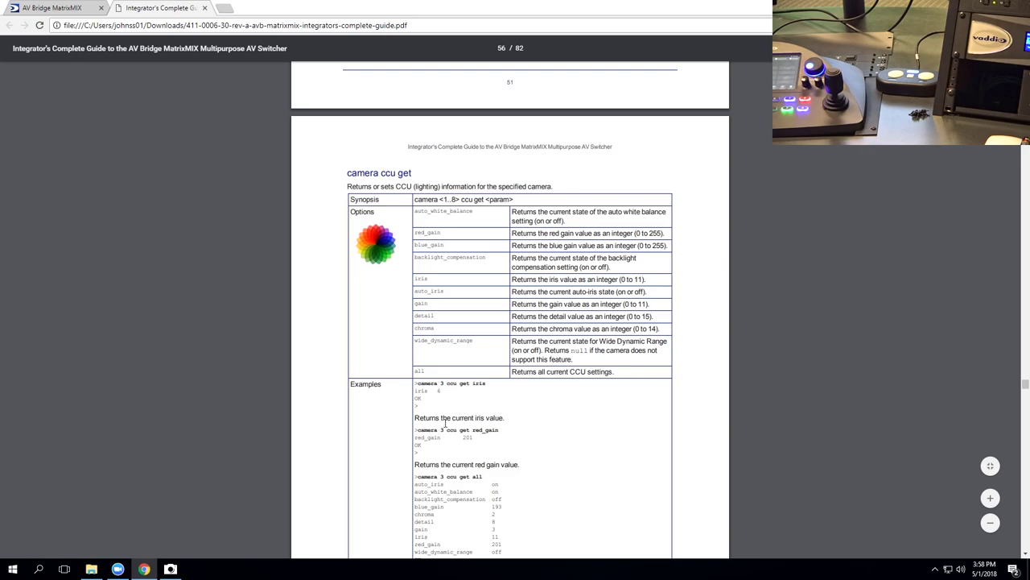
scroll(488, 466, "down", 2)
scroll(488, 466, "up", 2)
scroll(488, 465, "down", 1)
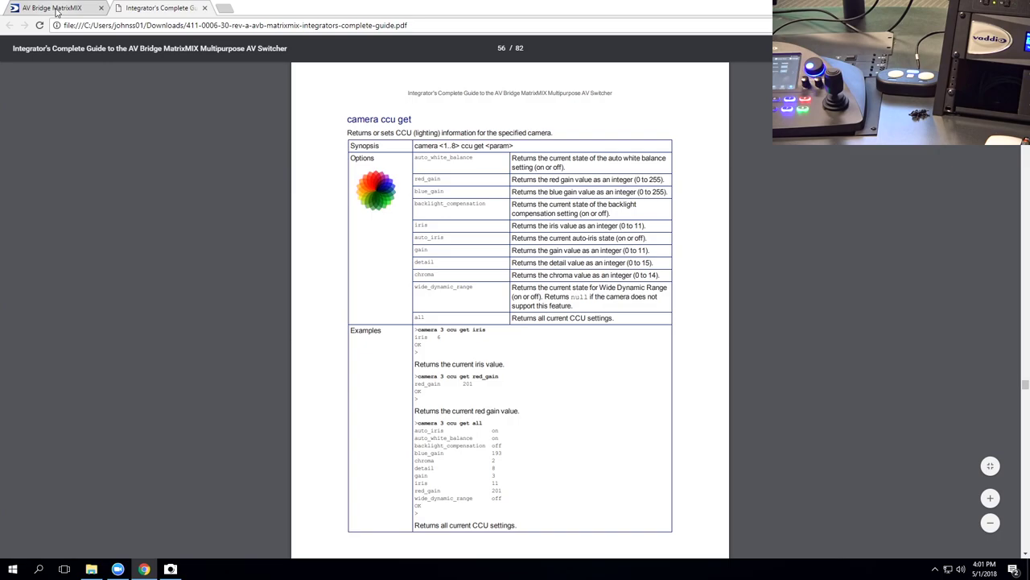
Step: Back in the AV Bridge MatrixMIX macro editor, change the program source to input9, test the macro and expand its log entry
left_click(56, 11)
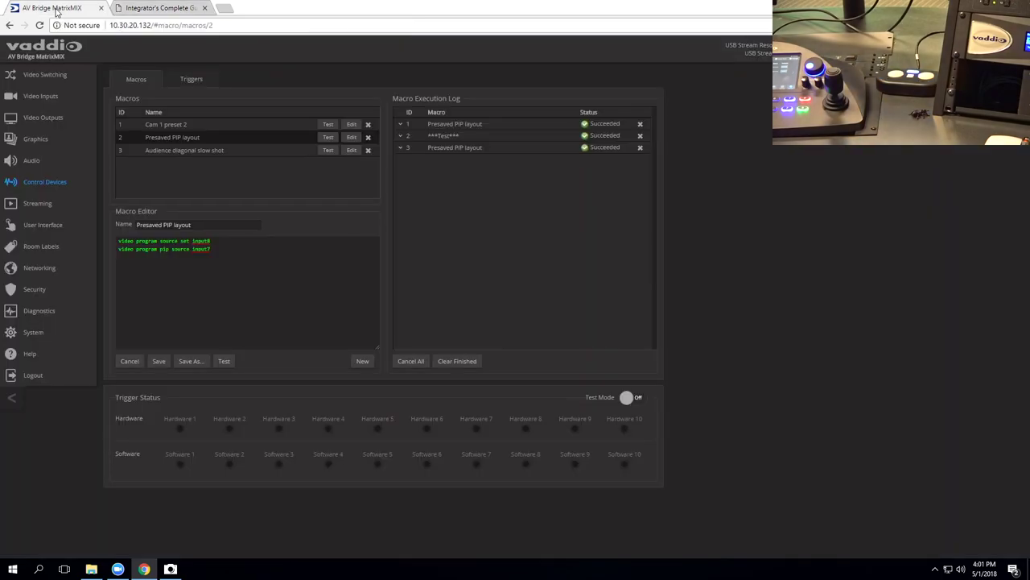
left_click(208, 242)
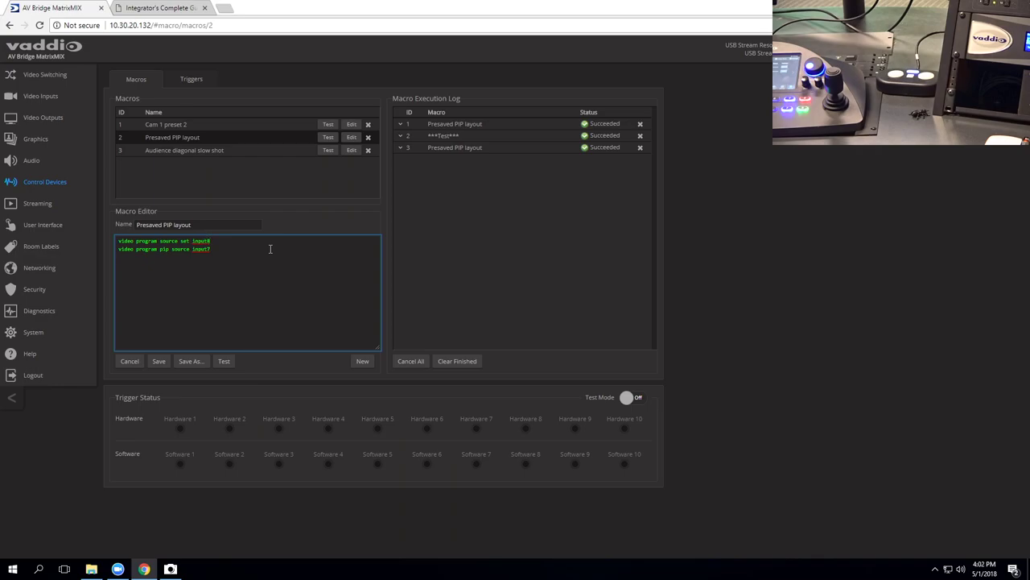
key("BackSpace")
left_click(224, 362)
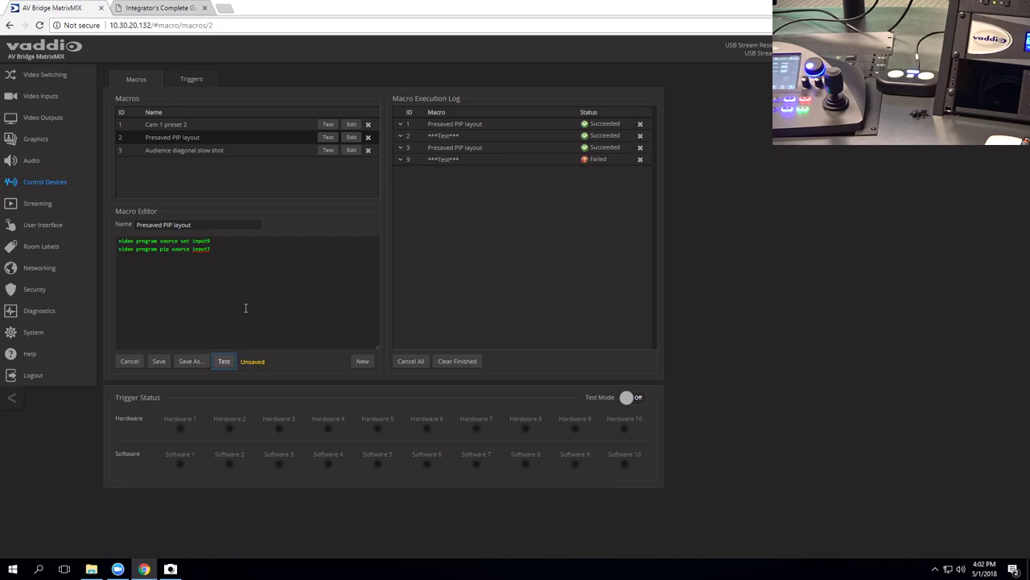
left_click(475, 161)
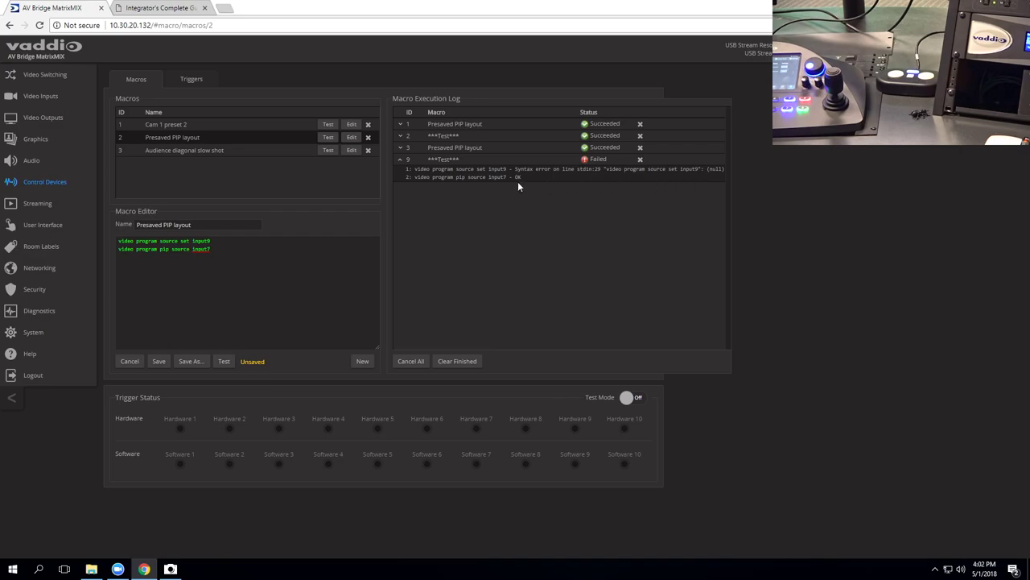
Step: Set the program source back to input8, add the line "# comment" at the macro's end, and test the macro
left_click(219, 240)
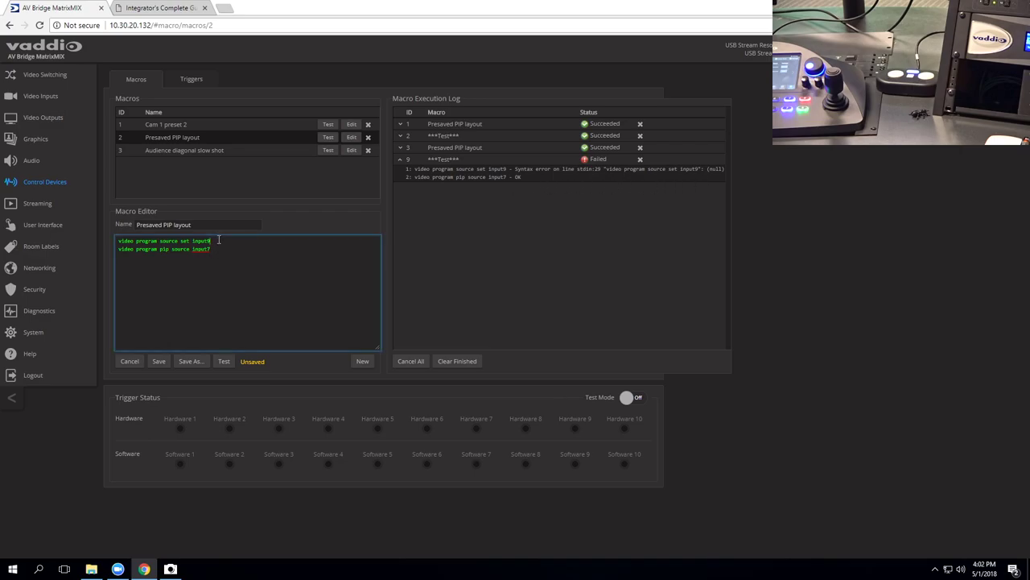
type("8")
key("Return")
type("# comment")
left_click(222, 360)
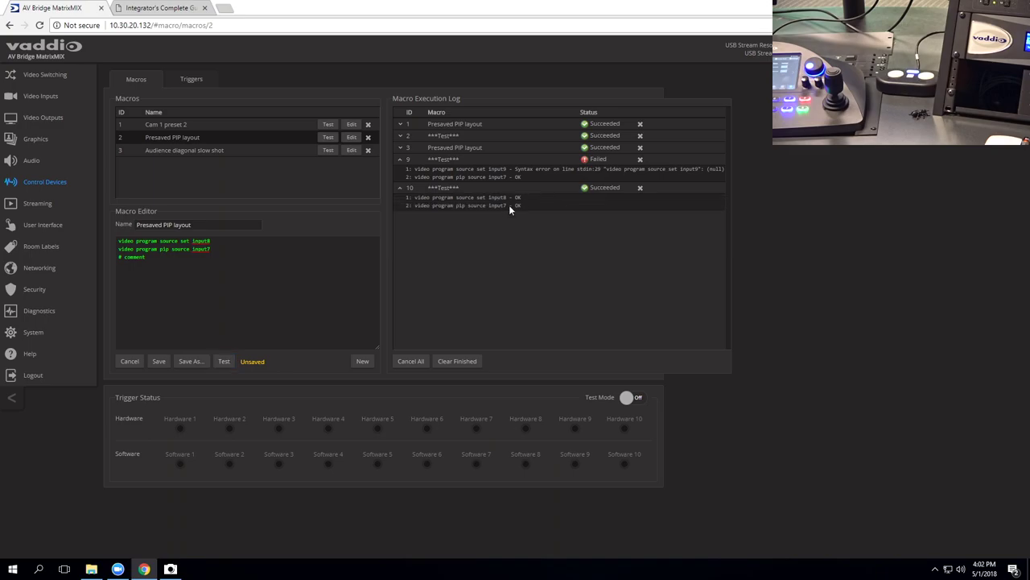
Step: Delete the comment line from the macro and remove the two latest test entries from the execution log
left_click(164, 261)
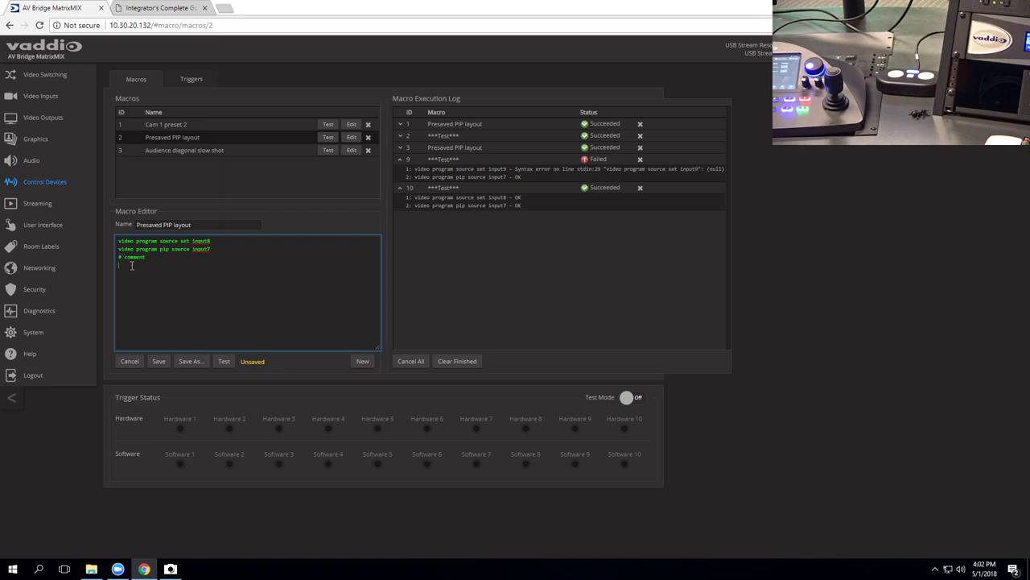
key("BackSpace")
key("BackSpace")
key("BackSpace")
key("BackSpace")
key("BackSpace")
key("BackSpace")
left_click(640, 188)
left_click(640, 158)
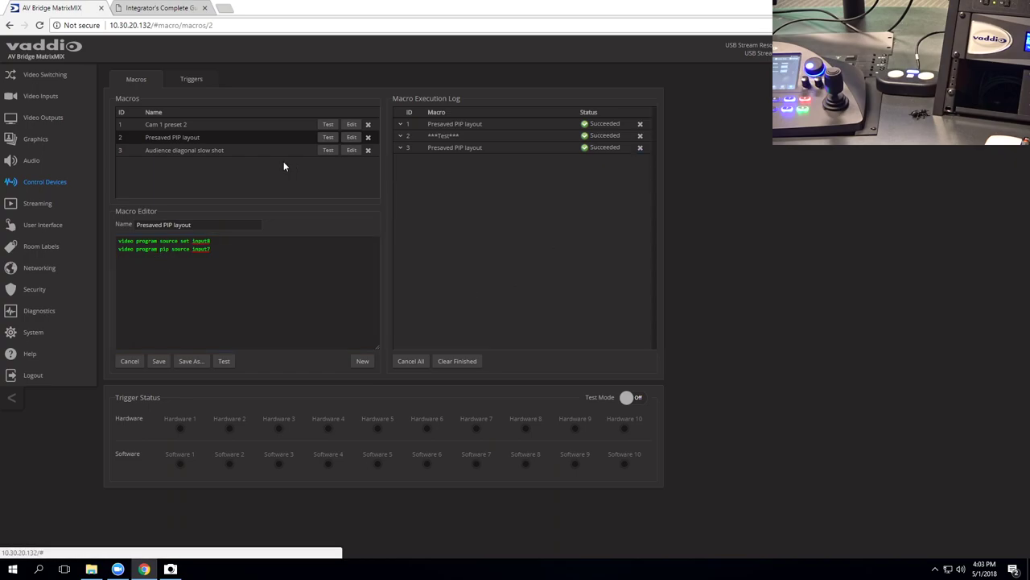
Step: Examine the commands in the "Cam 1 preset 2" and "Audience diagonal slow shot" macros
left_click(169, 126)
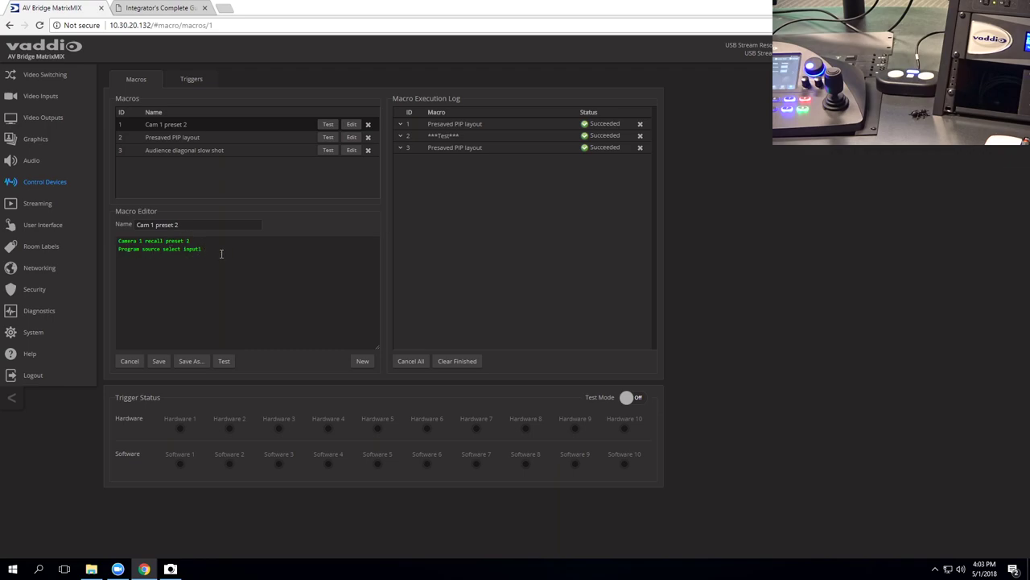
left_click(196, 152)
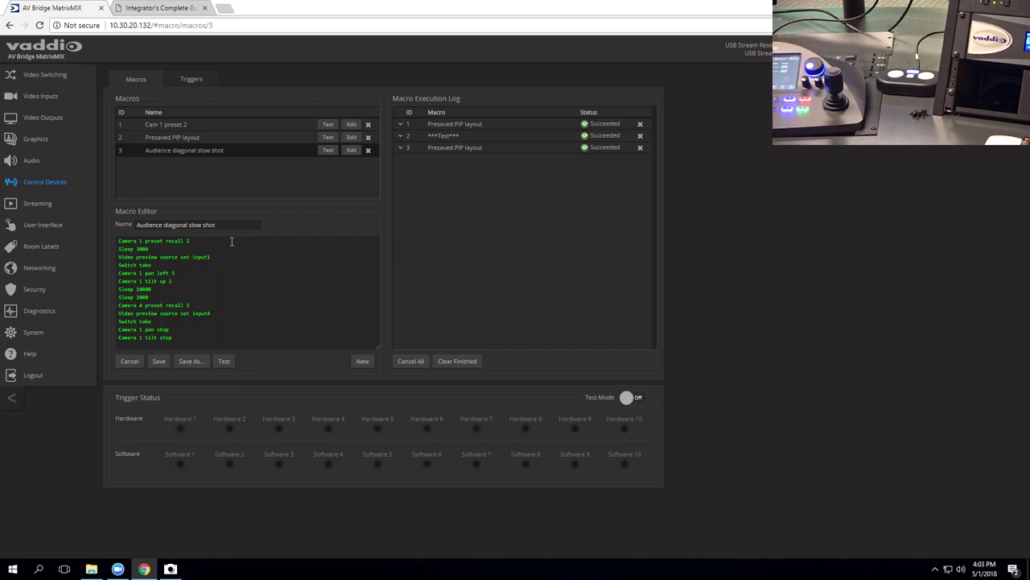
Step: Open the trigger events and review the macros available for Hardware 1 on enter and on exit
left_click(198, 83)
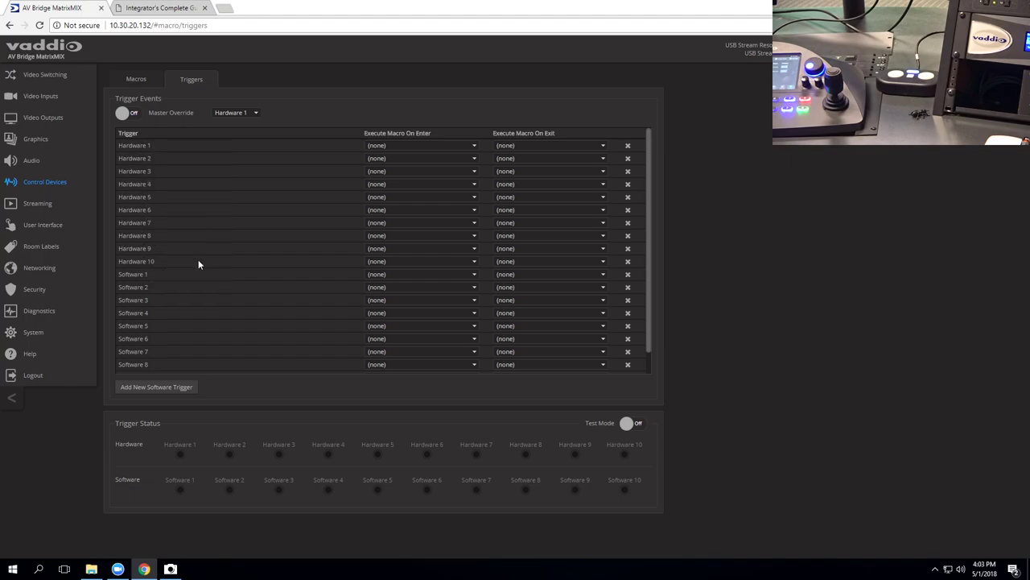
left_click(458, 147)
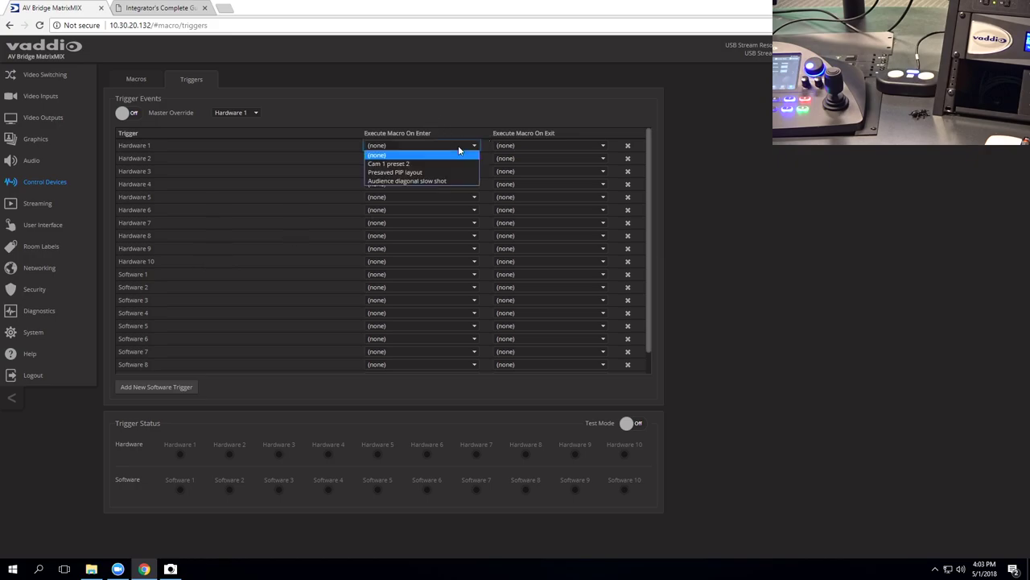
left_click(458, 146)
left_click(520, 146)
left_click(519, 146)
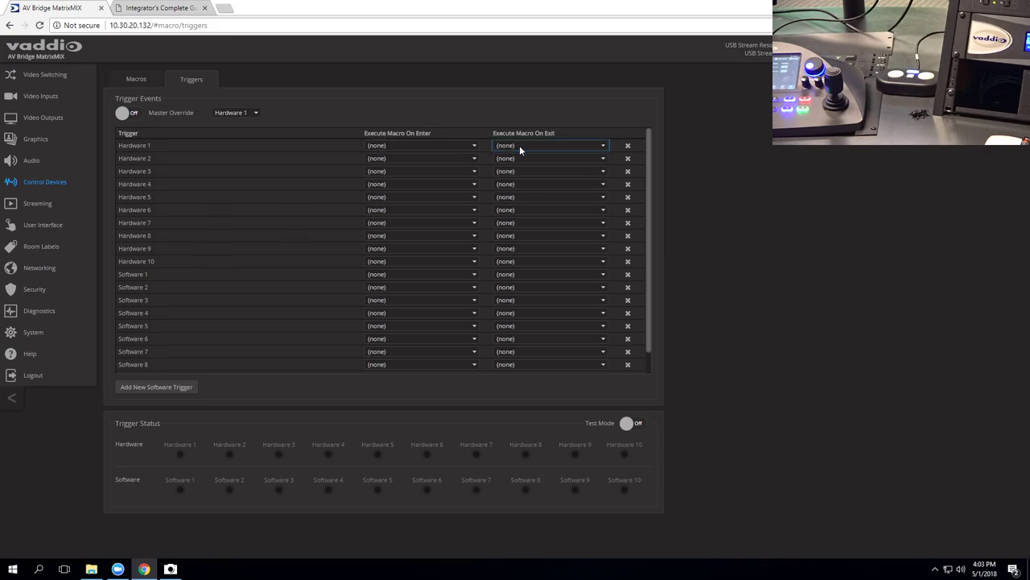
left_click(456, 147)
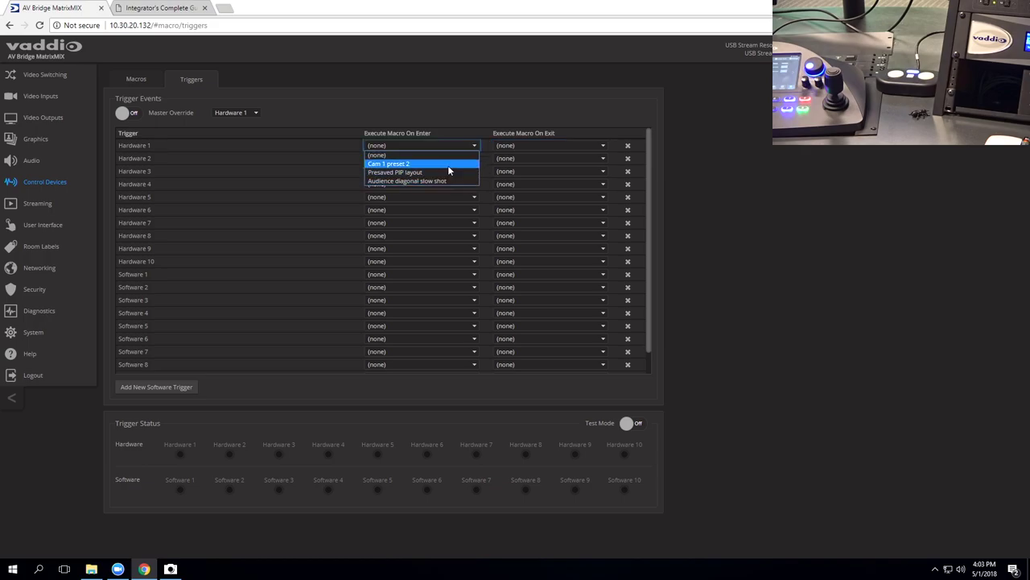
left_click(448, 151)
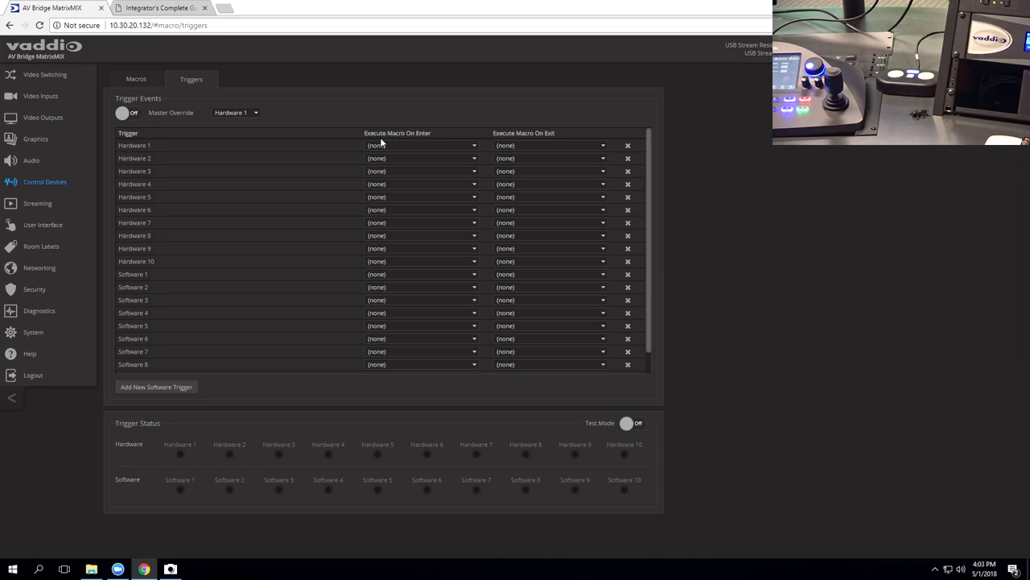
Step: Assign the Cam 1 preset 2 macro to Hardware 1 on enter and check the macros offered on exit
left_click(462, 145)
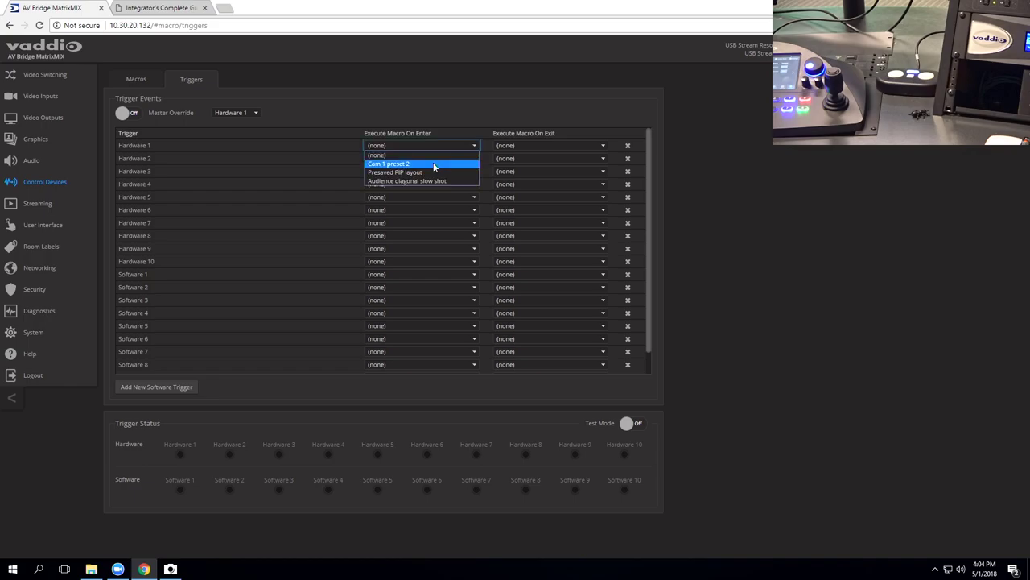
left_click(434, 164)
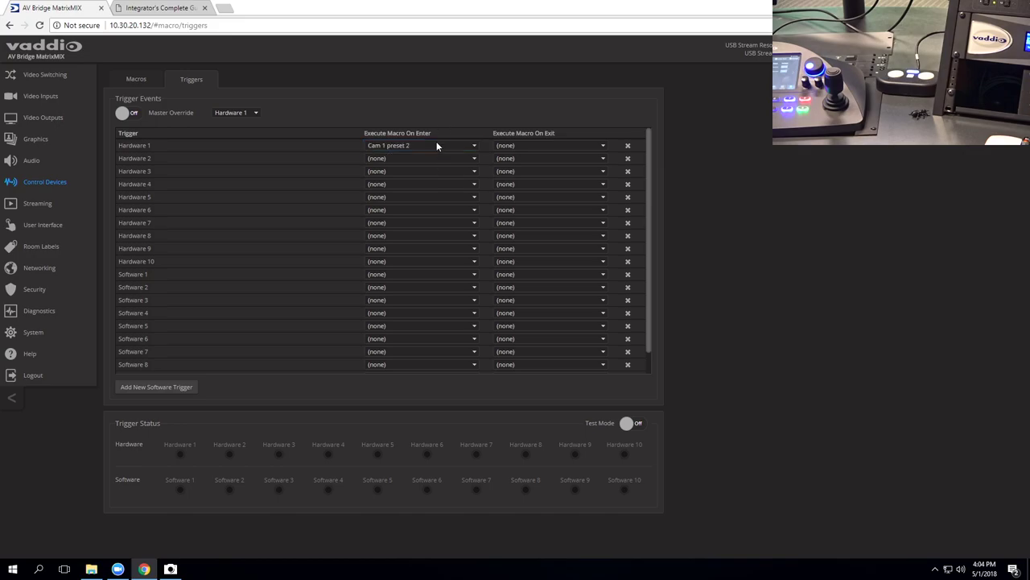
left_click(546, 146)
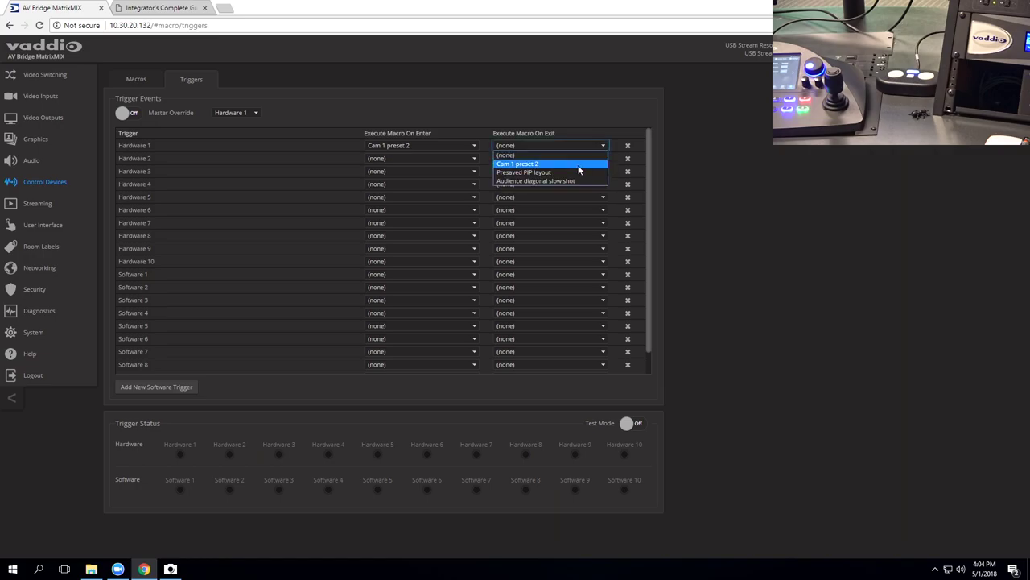
left_click(563, 122)
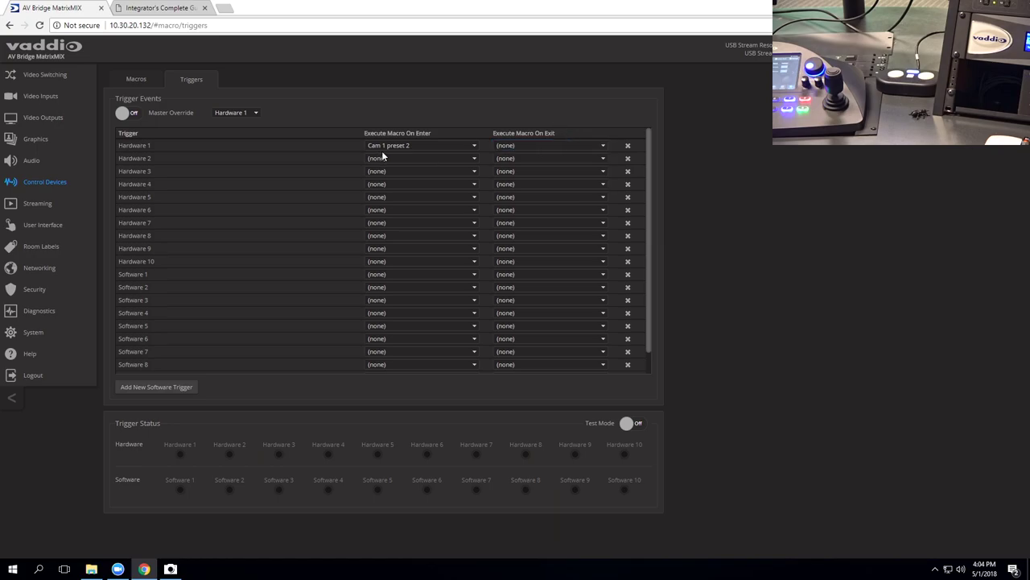
Step: Reset Hardware 1's on-enter macro to (none), and try Presaved PIP layout as its on-exit macro before resetting that to (none)
left_click(396, 146)
left_click(393, 156)
left_click(550, 152)
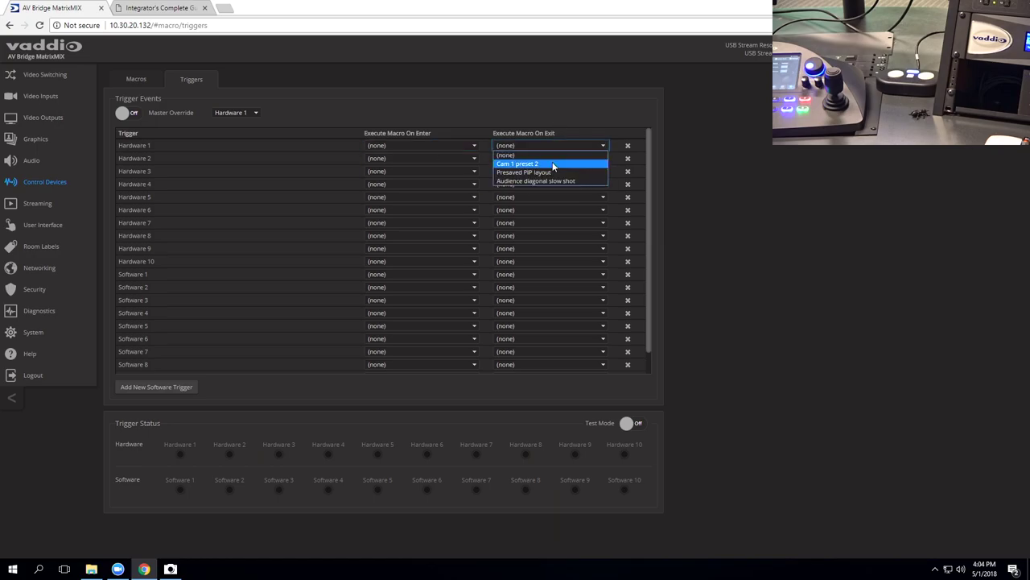
left_click(554, 172)
left_click(539, 145)
left_click(525, 153)
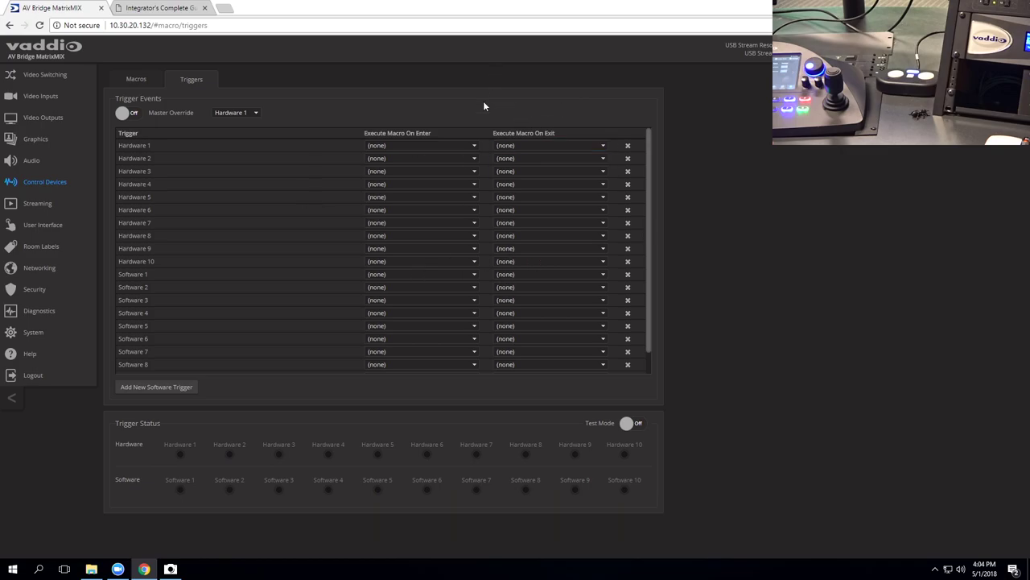
Step: Enable trigger test mode, simulate the Hardware 5, Hardware 6 and Hardware 7 triggers, and release Hardware 5
left_click(629, 427)
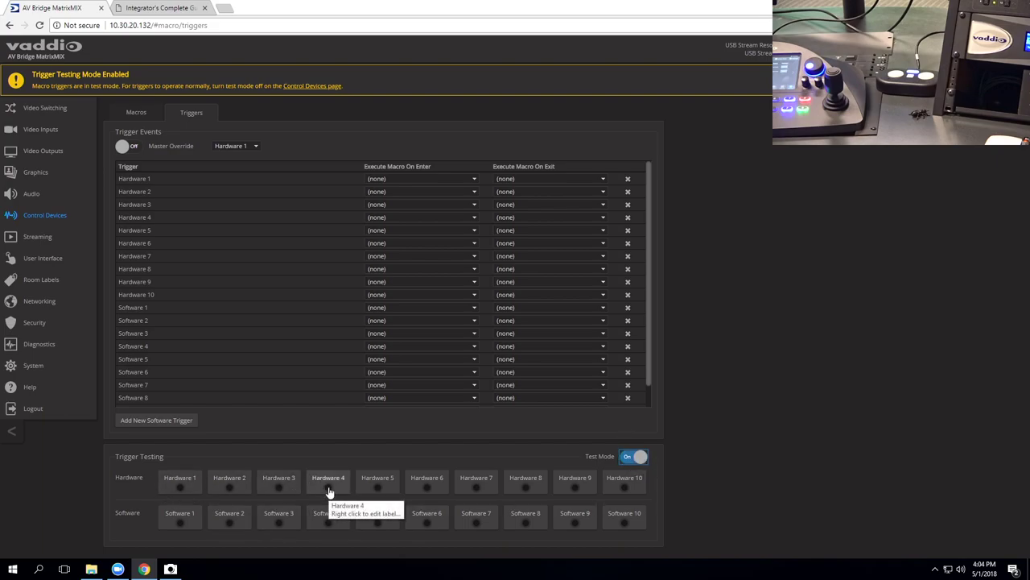
left_click(369, 488)
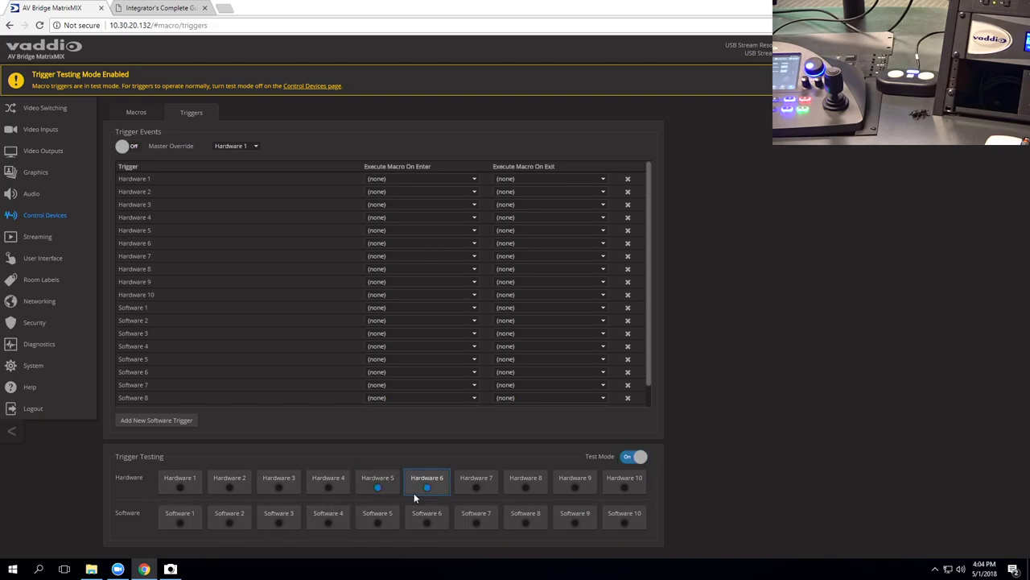
left_click(377, 485)
left_click(427, 485)
left_click(476, 485)
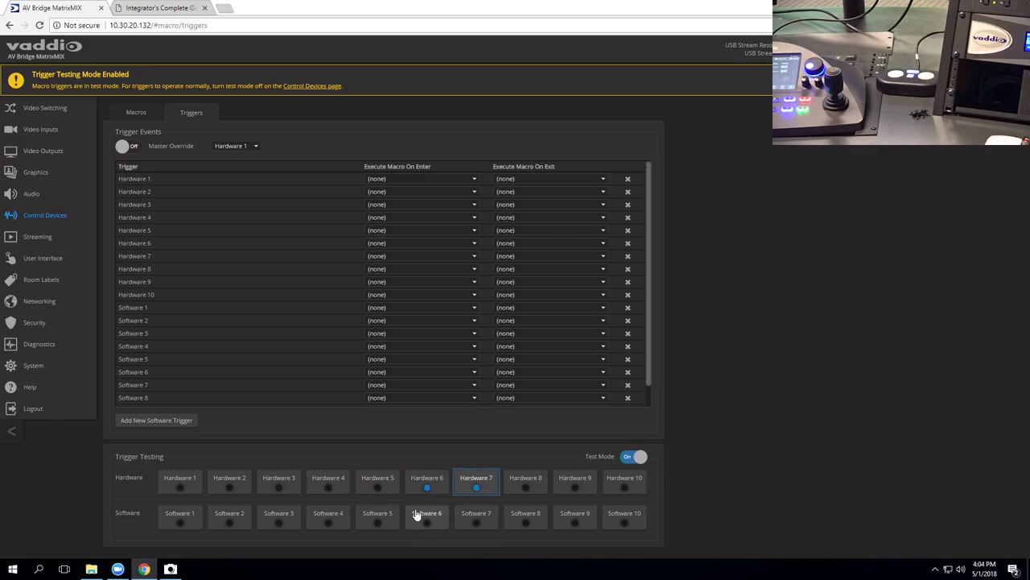
Step: Release the simulated Hardware 6 and Hardware 7 triggers and turn trigger test mode off
left_click(427, 487)
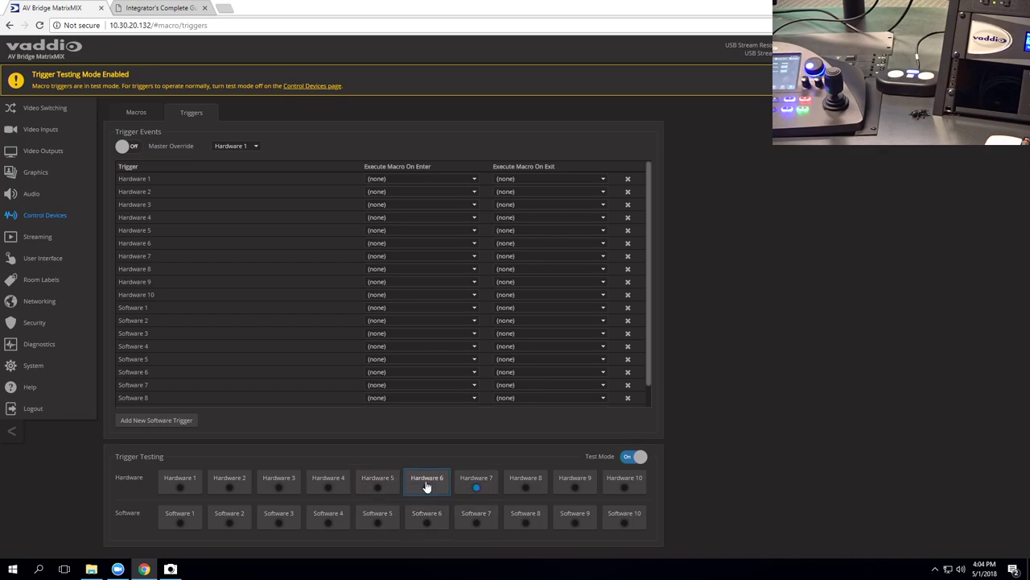
left_click(475, 487)
left_click(480, 487)
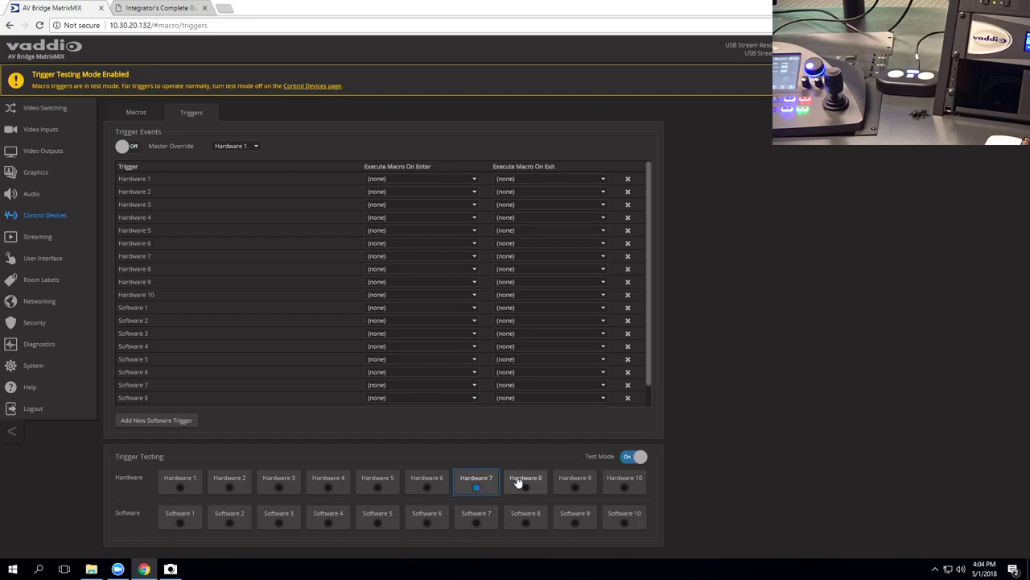
left_click(476, 487)
left_click(637, 458)
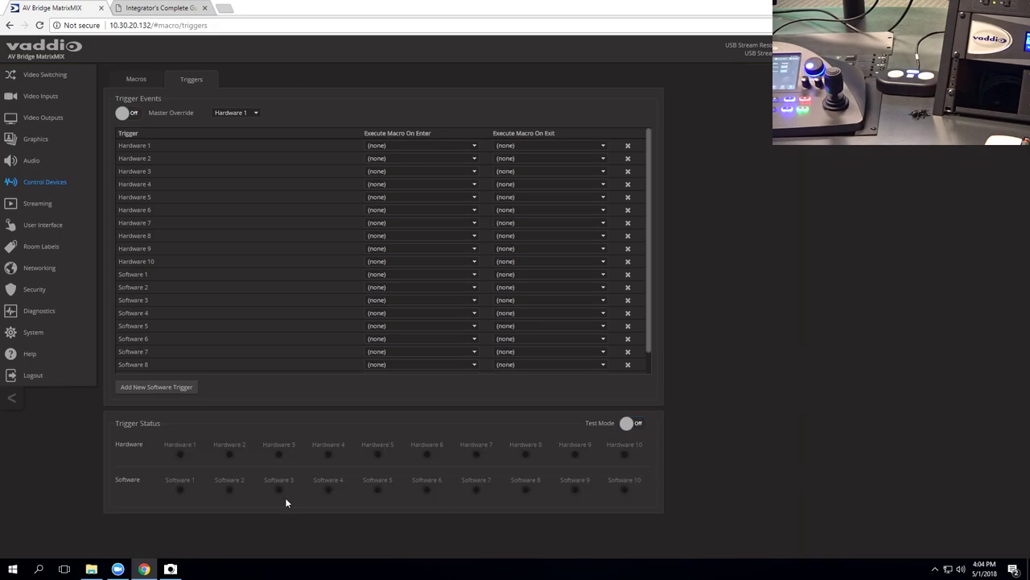